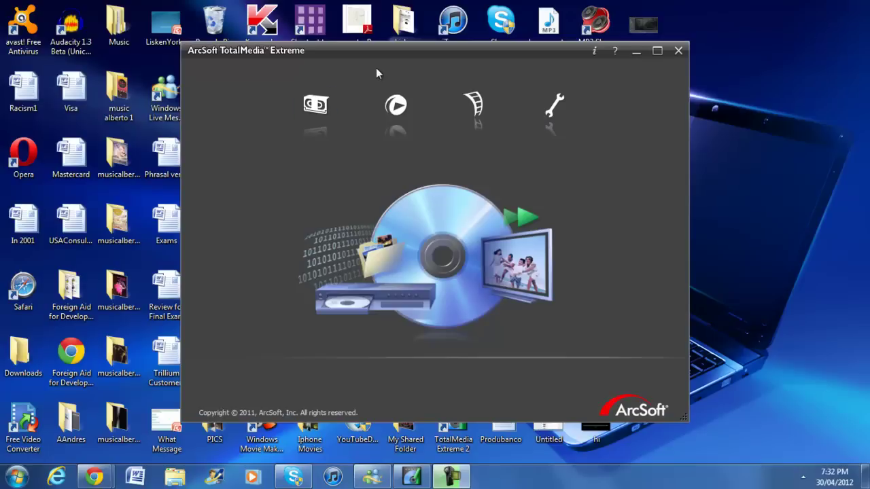
Step: Move the TotalMedia Extreme launcher window slightly to the right on the desktop
{"action": "left_click_drag", "start_coordinate": [478, 50], "coordinate": [496, 50]}
Step: Launch Record Video so the Capture Module opens with the Hauppauge HD PVR source
{"action": "left_click", "coordinate": [315, 102]}
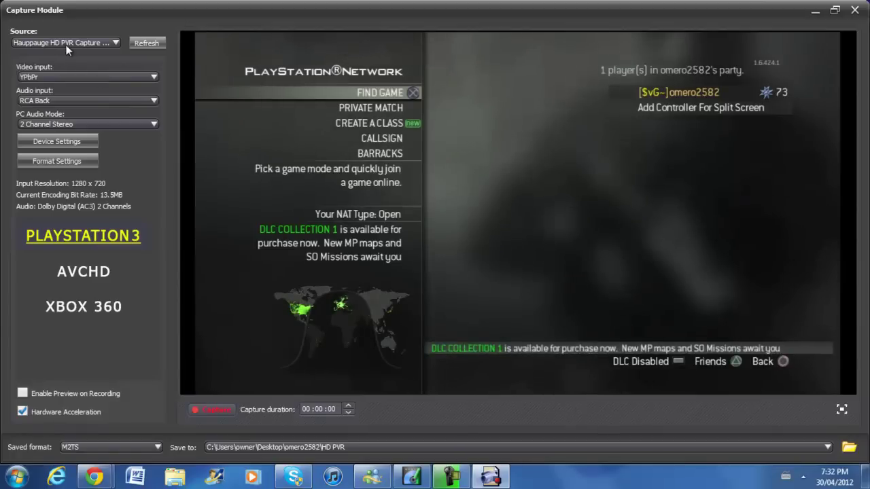
Step: Open the capture device's video properties and reset the Video Proc Amp picture levels to default
{"action": "left_click", "coordinate": [78, 142]}
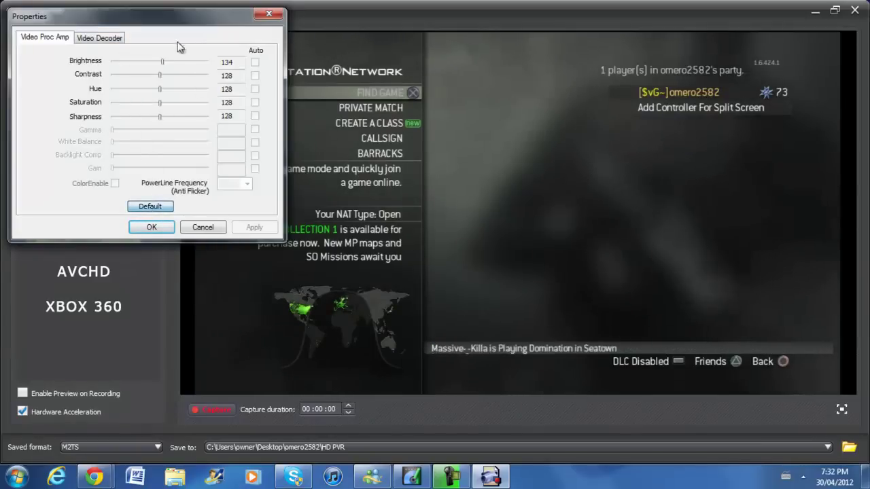
{"action": "left_click_drag", "start_coordinate": [162, 62], "coordinate": [186, 102]}
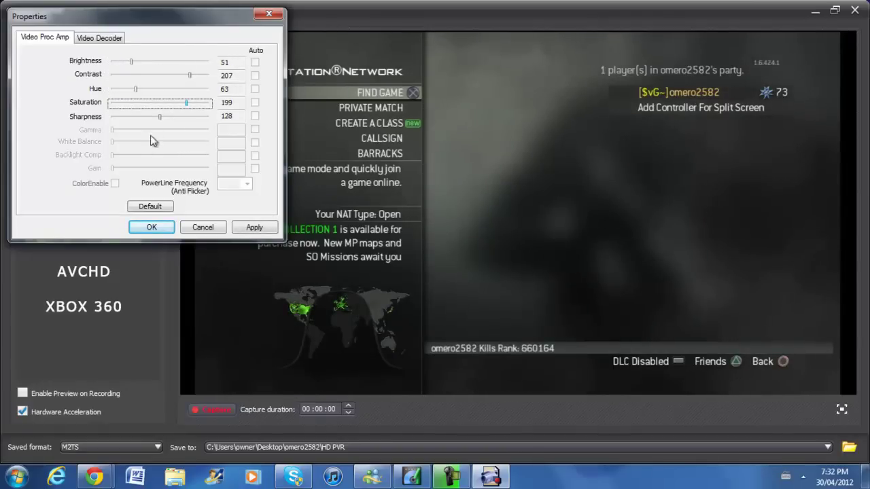
{"action": "left_click", "coordinate": [150, 206]}
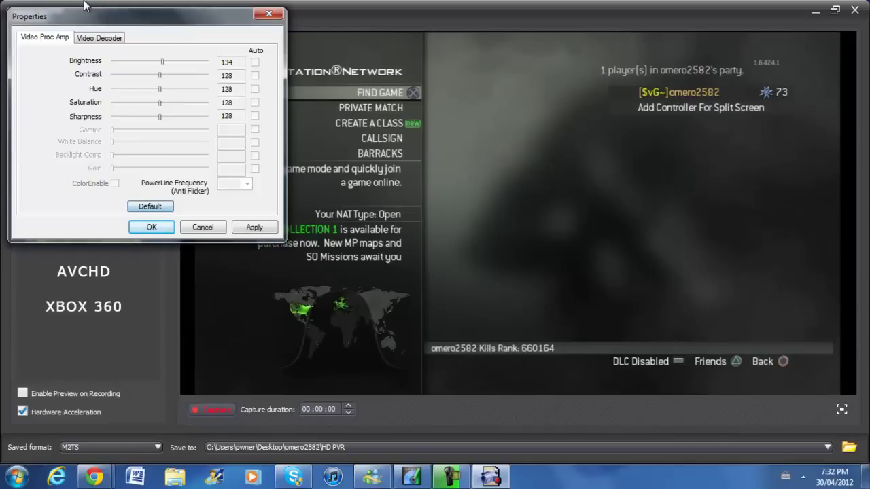
{"action": "left_click", "coordinate": [93, 40]}
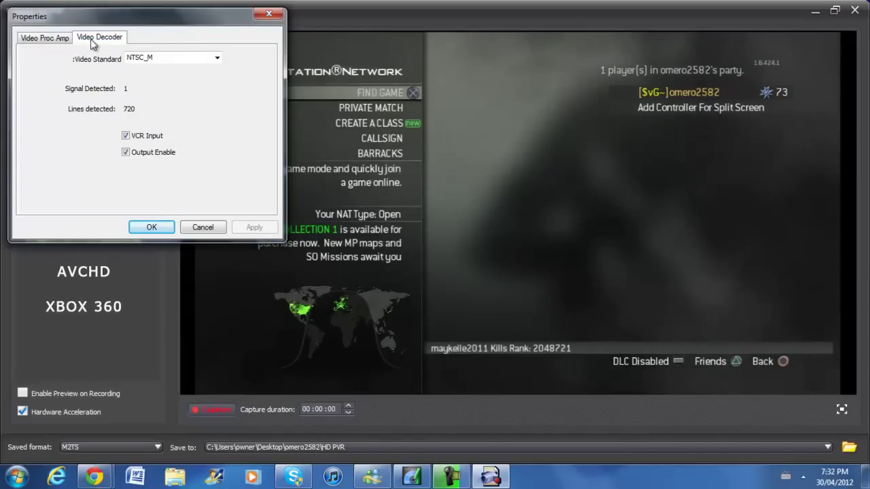
{"action": "left_click", "coordinate": [45, 38]}
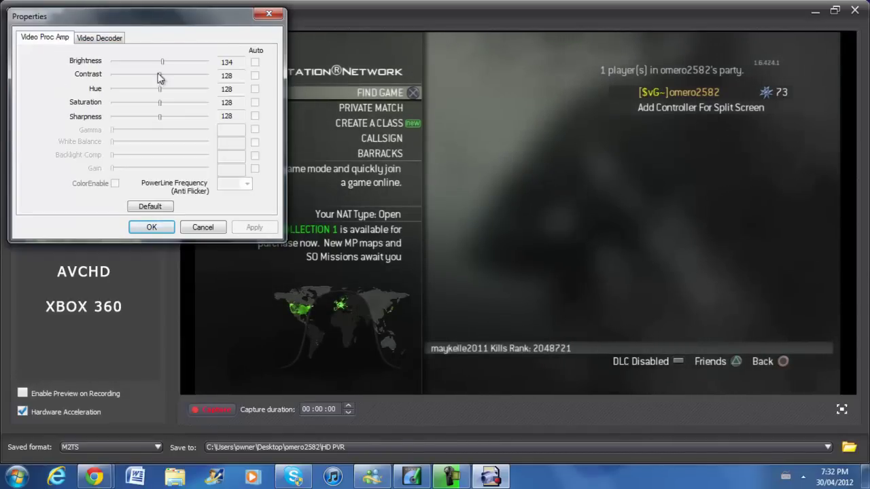
Step: On the Video Decoder tab, keep the NTSC_M standard and enable Output
{"action": "left_click", "coordinate": [119, 39]}
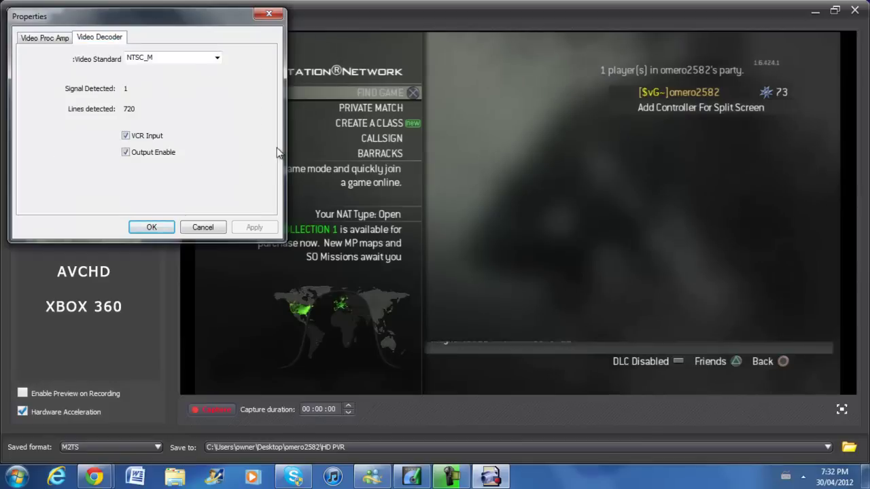
{"action": "left_click", "coordinate": [217, 59]}
{"action": "left_click", "coordinate": [216, 58]}
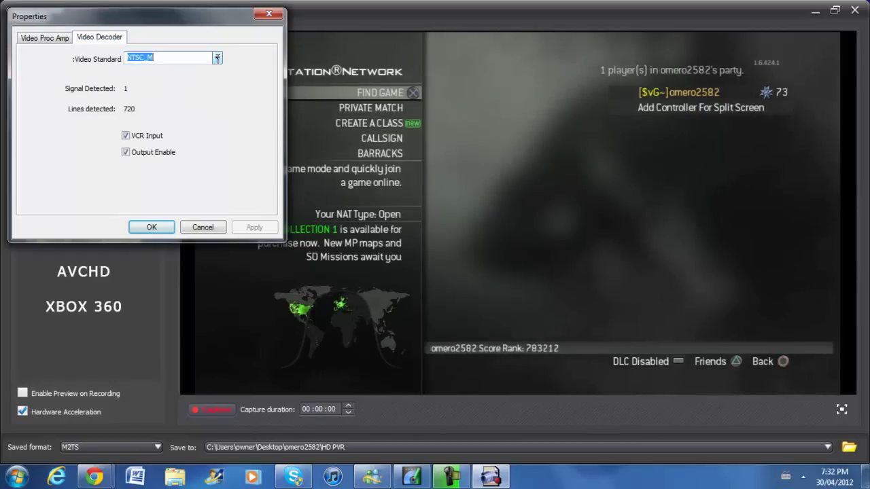
{"action": "left_click", "coordinate": [198, 60]}
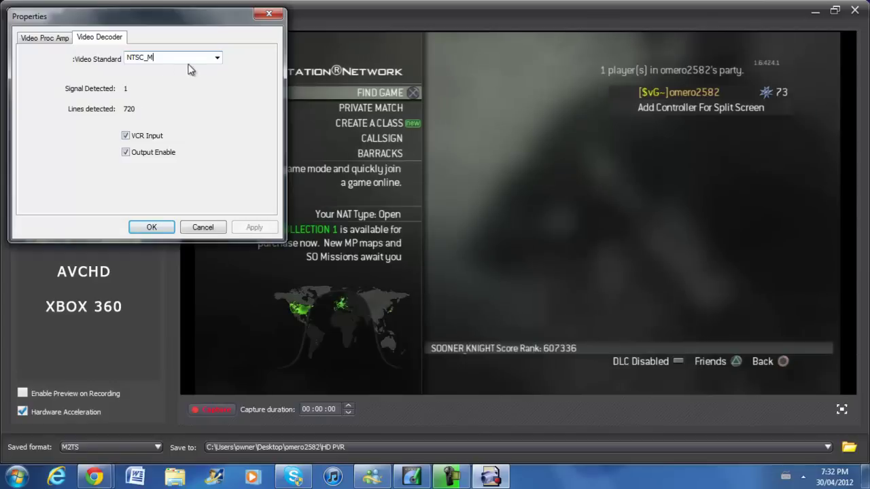
{"action": "left_click", "coordinate": [220, 59]}
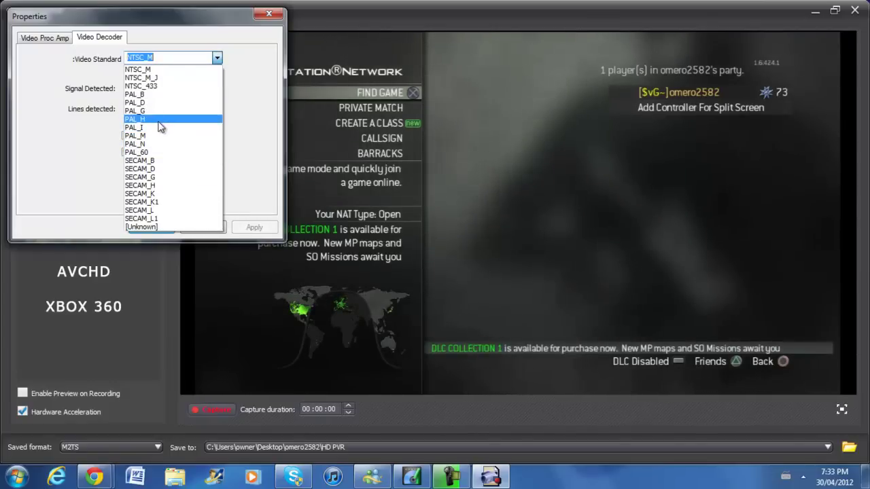
{"action": "left_click", "coordinate": [216, 59]}
{"action": "left_click", "coordinate": [170, 58]}
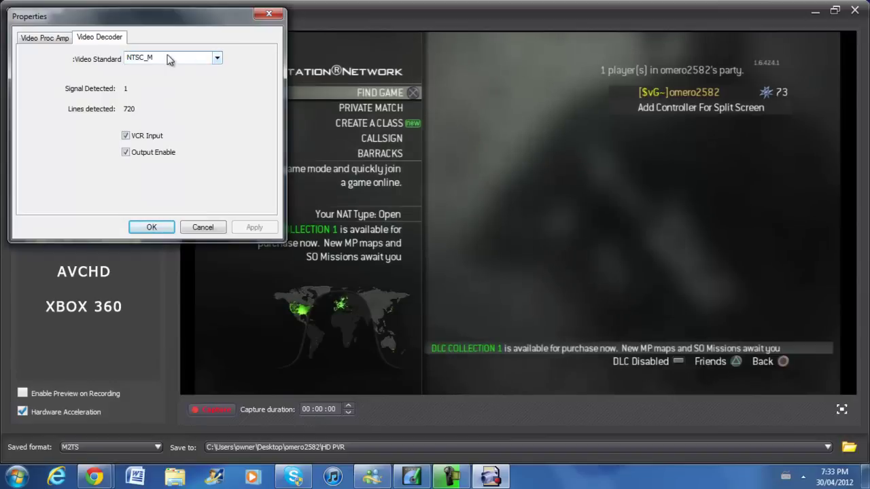
{"action": "left_click", "coordinate": [125, 152]}
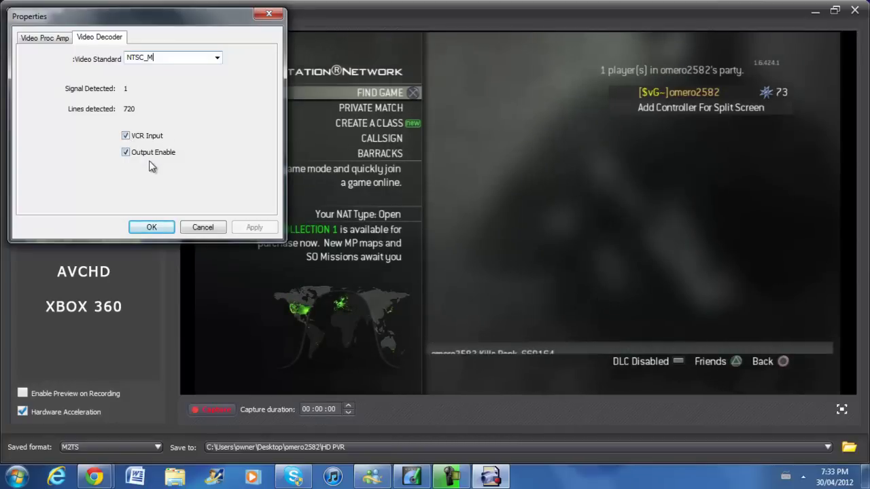
{"action": "left_click", "coordinate": [56, 39]}
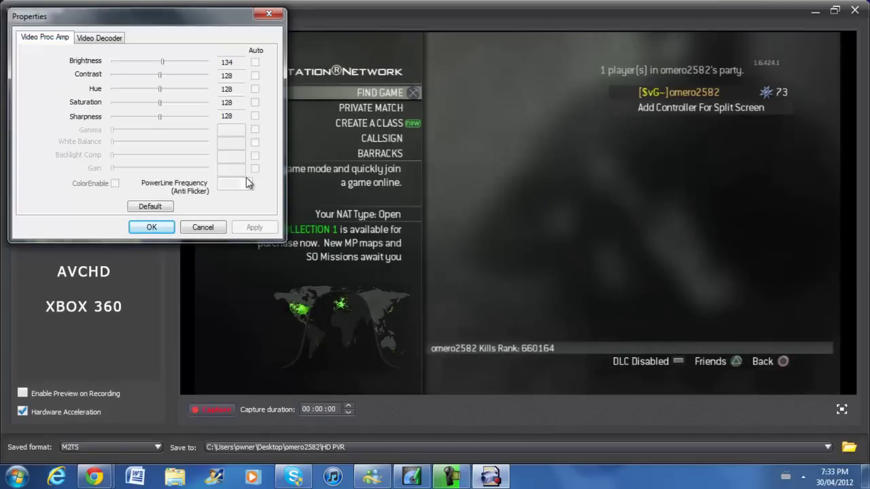
Step: Close the device properties and set the H264 bitrate to the 13.5 Mbps maximum, constant bitrate
{"action": "left_click", "coordinate": [269, 14]}
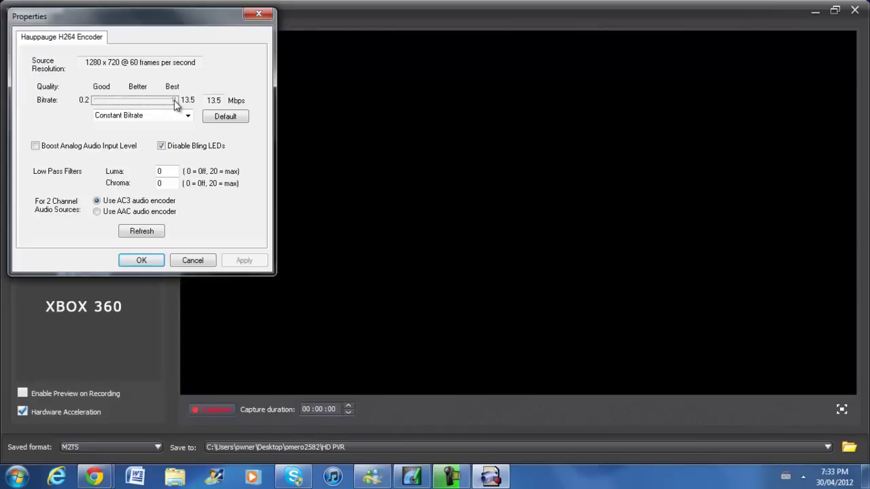
{"action": "left_click_drag", "start_coordinate": [175, 103], "coordinate": [122, 105]}
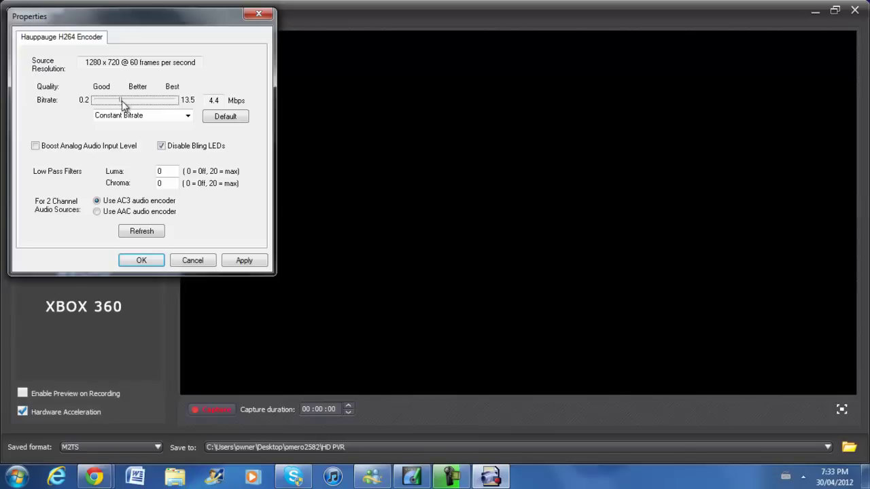
{"action": "left_click_drag", "start_coordinate": [121, 101], "coordinate": [147, 102]}
{"action": "left_click", "coordinate": [231, 116]}
{"action": "left_click", "coordinate": [228, 118]}
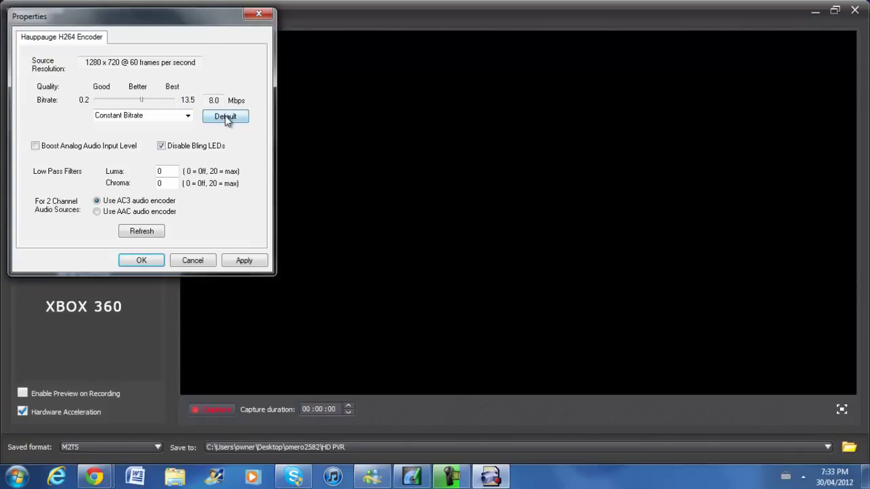
{"action": "left_click_drag", "start_coordinate": [141, 100], "coordinate": [233, 101]}
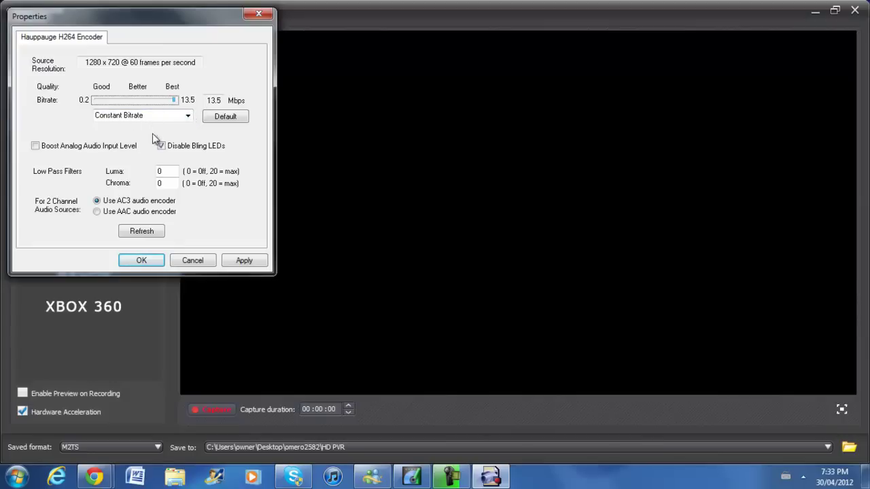
Step: Keep Disable Bling LEDs checked and Boost Analog Audio unchecked
{"action": "left_click", "coordinate": [185, 150]}
{"action": "left_click", "coordinate": [184, 150]}
{"action": "left_click", "coordinate": [93, 151]}
{"action": "left_click", "coordinate": [93, 151]}
Step: Set the Luma and Chroma low-pass filters to 0 and apply the encoder settings
{"action": "double_click", "coordinate": [161, 171]}
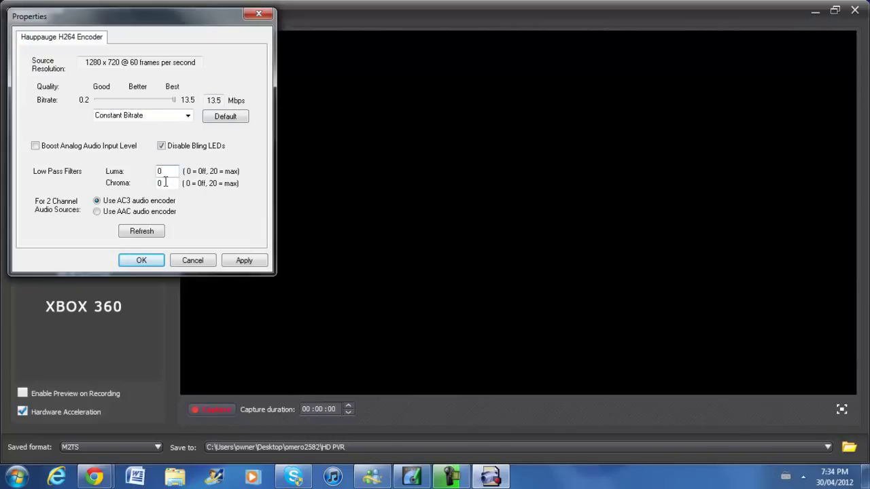
{"action": "double_click", "coordinate": [156, 183]}
{"action": "type", "text": "0"}
{"action": "left_click", "coordinate": [168, 172]}
{"action": "left_click", "coordinate": [171, 169]}
{"action": "left_click", "coordinate": [238, 263]}
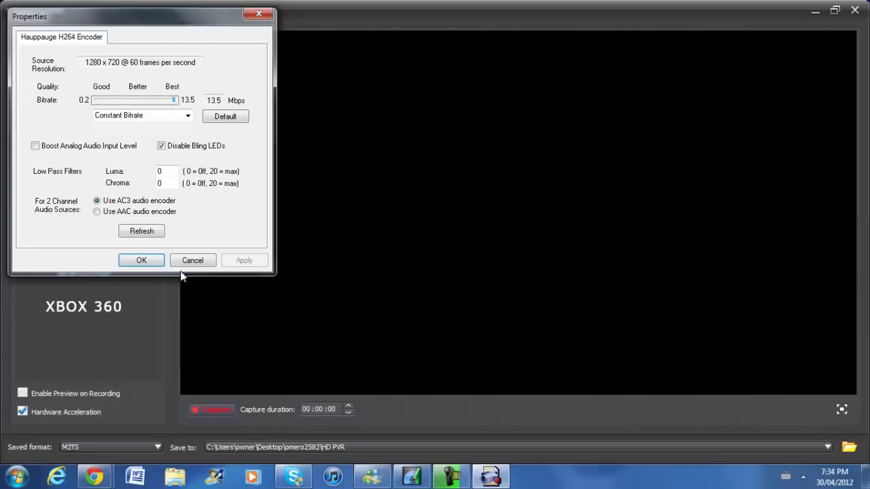
{"action": "left_click", "coordinate": [141, 260]}
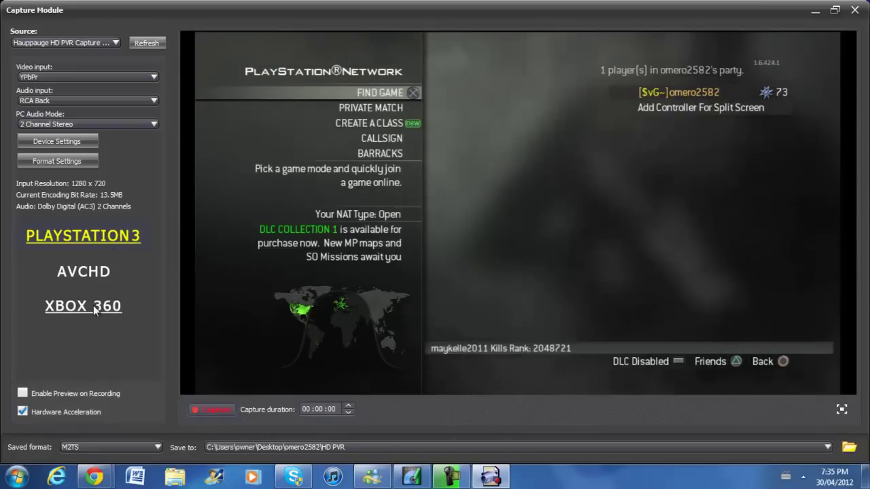
{"action": "left_click", "coordinate": [154, 447]}
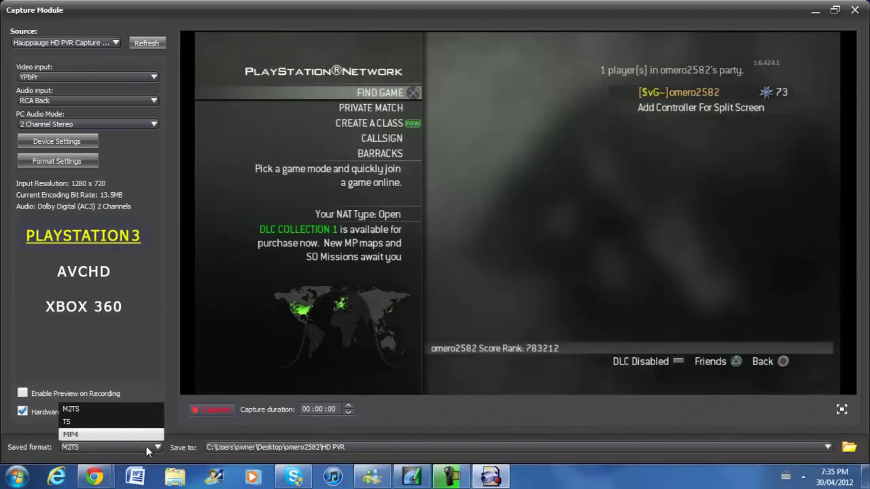
{"action": "left_click", "coordinate": [145, 447]}
{"action": "left_click", "coordinate": [144, 447]}
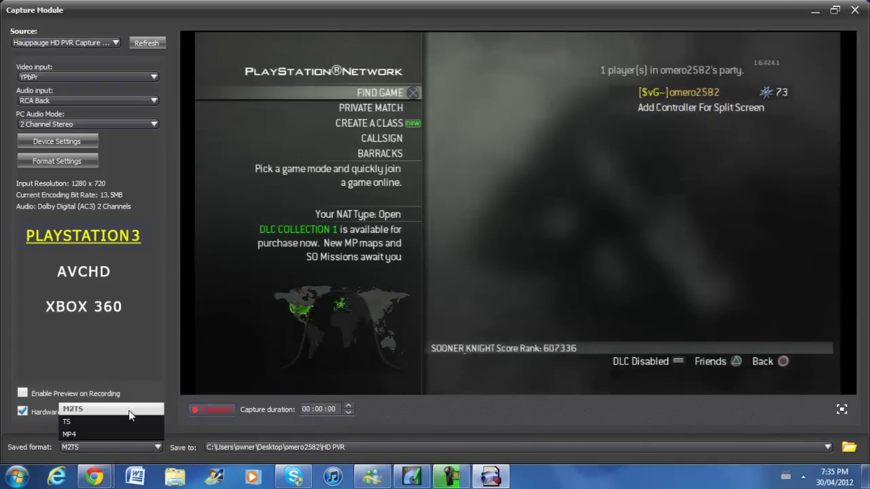
{"action": "left_click", "coordinate": [144, 445]}
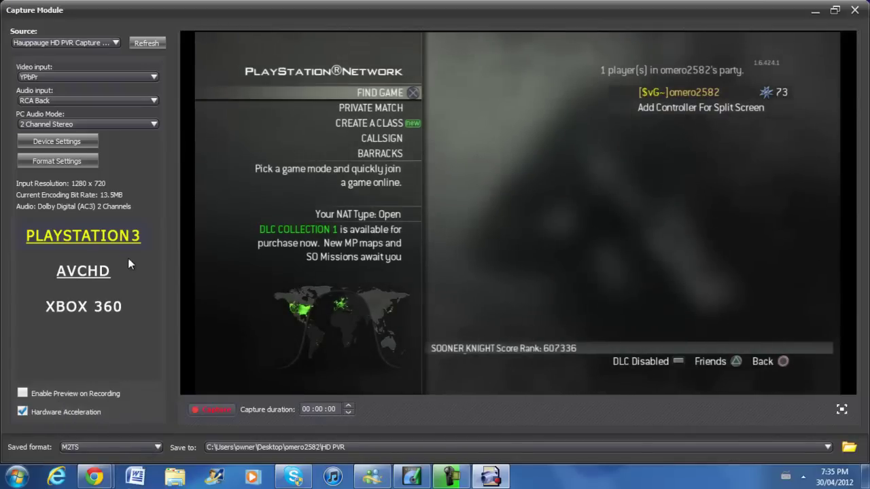
{"action": "left_click", "coordinate": [131, 445]}
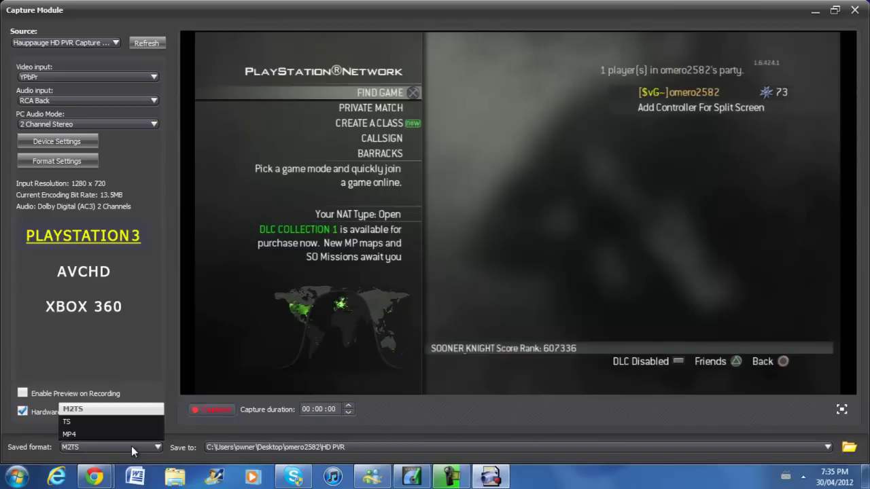
{"action": "left_click", "coordinate": [131, 446]}
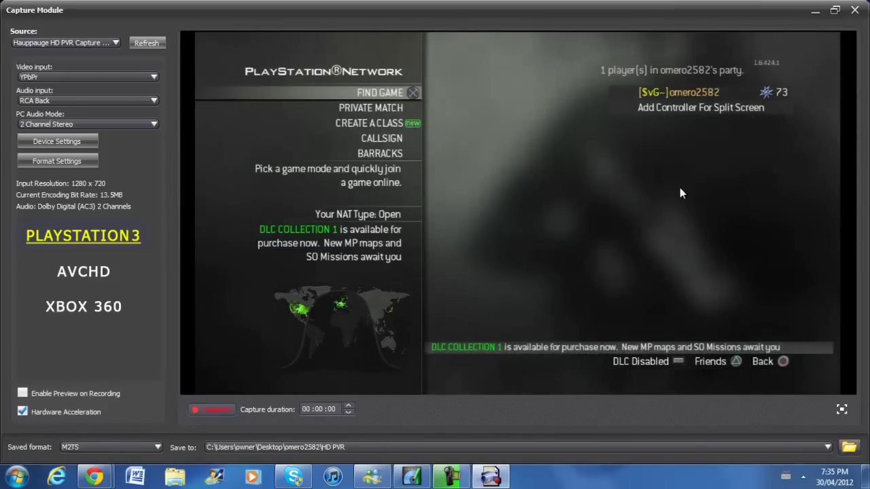
{"action": "left_click", "coordinate": [552, 99]}
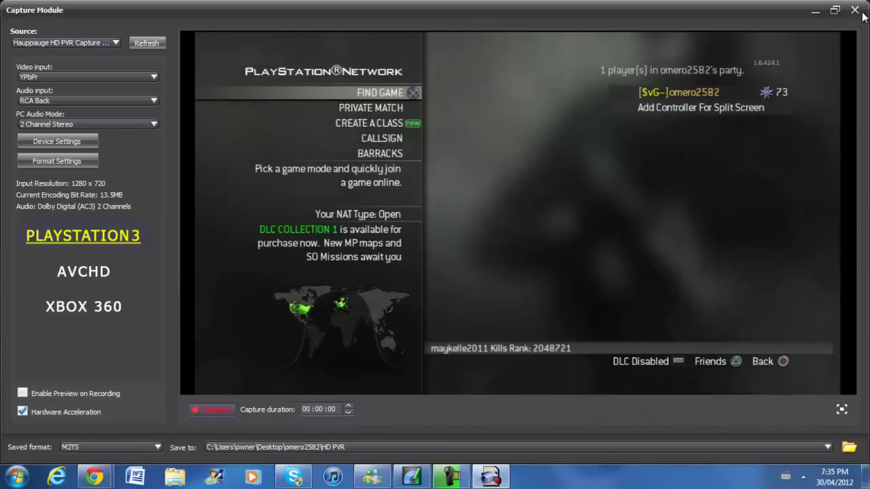
Step: Restore the Capture Module to a smaller window, keeping YPbPr video and RCA Back audio inputs
{"action": "left_click", "coordinate": [835, 10]}
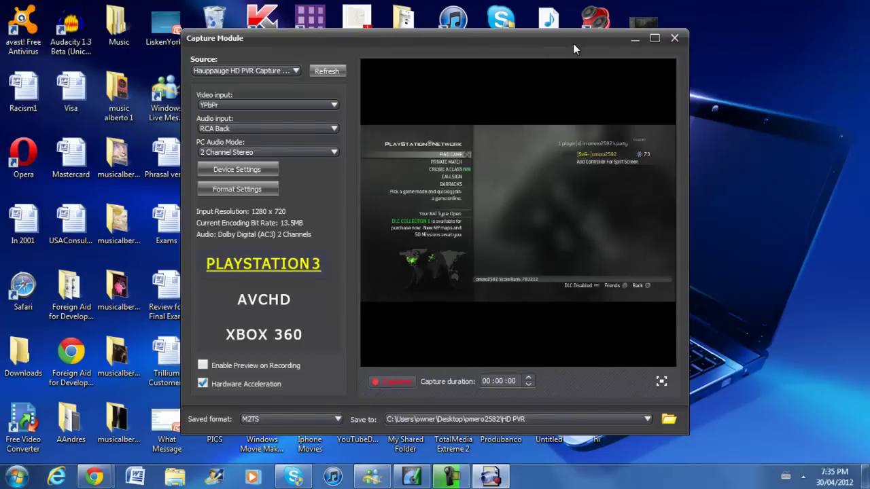
{"action": "left_click", "coordinate": [254, 107]}
{"action": "left_click", "coordinate": [258, 102]}
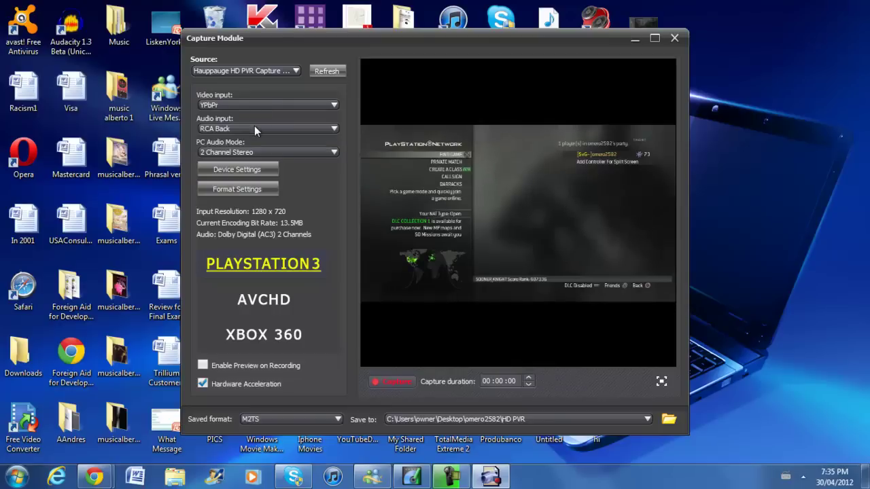
{"action": "left_click", "coordinate": [254, 127]}
{"action": "left_click", "coordinate": [263, 152]}
Step: Keep 2 Channel Stereo as the PC audio mode and nudge the window slightly higher
{"action": "left_click", "coordinate": [322, 154]}
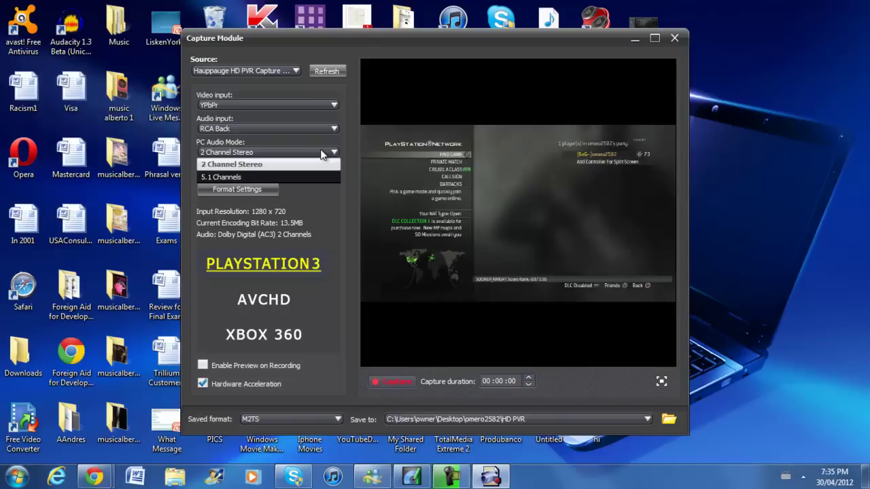
{"action": "left_click", "coordinate": [322, 154]}
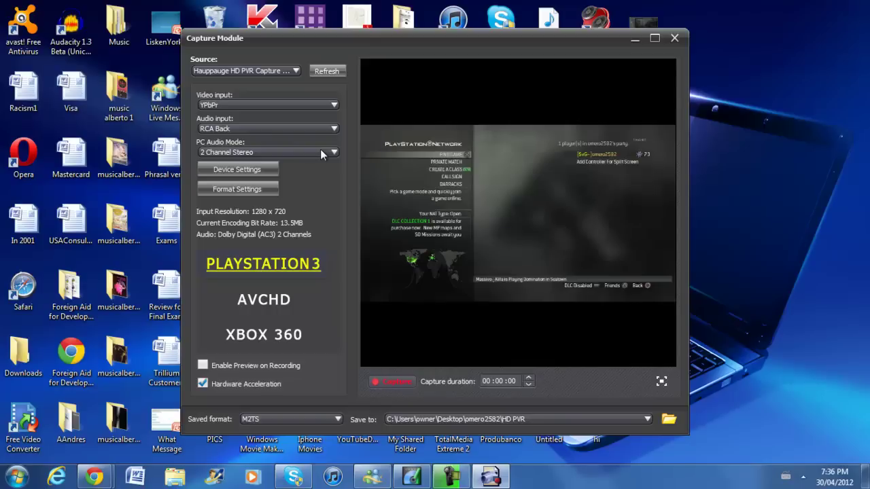
{"action": "left_click", "coordinate": [322, 152]}
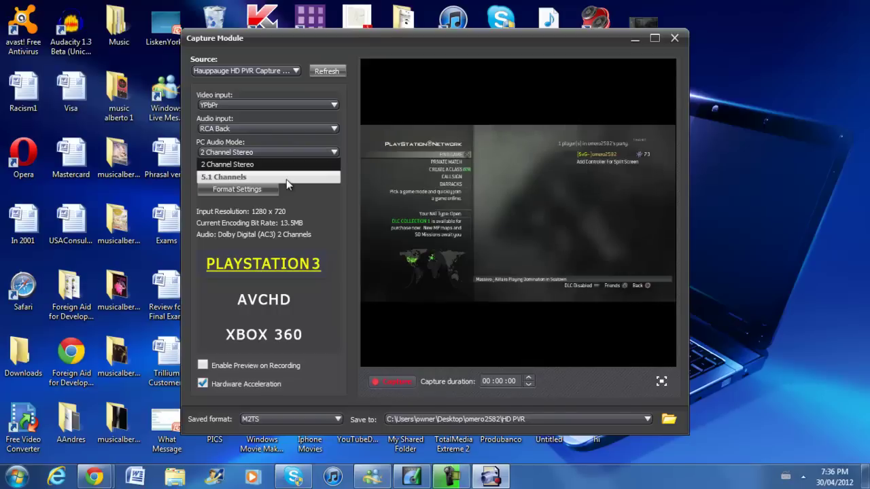
{"action": "left_click", "coordinate": [319, 151]}
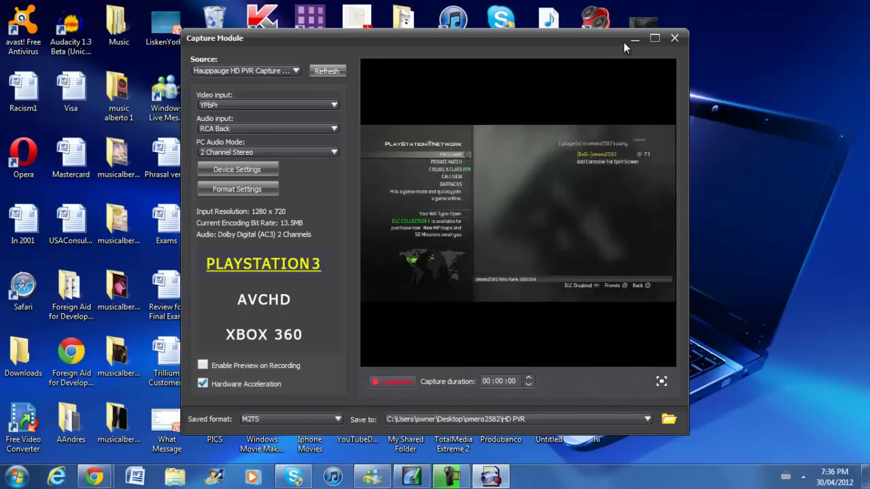
{"action": "mouse_move", "coordinate": [623, 42]}
{"action": "left_mouse_down"}
{"action": "mouse_move", "coordinate": [612, 79]}
{"action": "mouse_move", "coordinate": [624, 29]}
{"action": "left_mouse_up"}
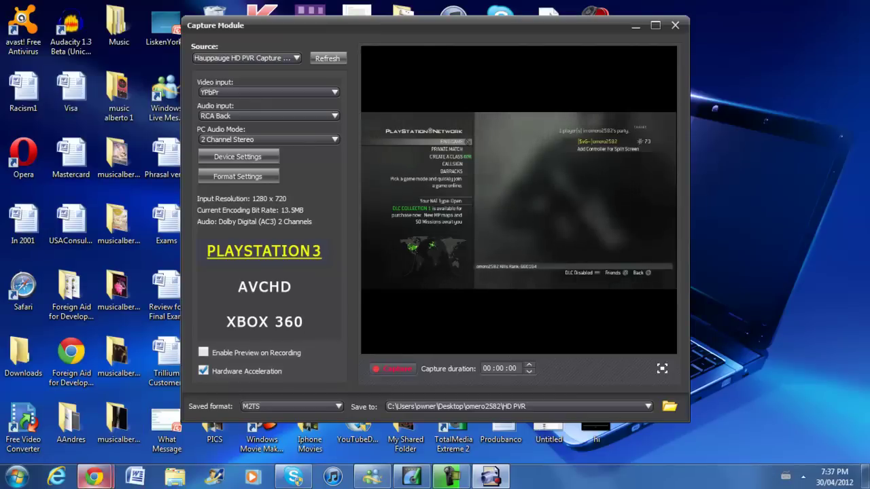
Step: Search Google for 'audacity' in Chrome, then close the results to return to the Audacity 2.0 download page
{"action": "mouse_move", "coordinate": [93, 477]}
{"action": "left_click", "coordinate": [221, 418]}
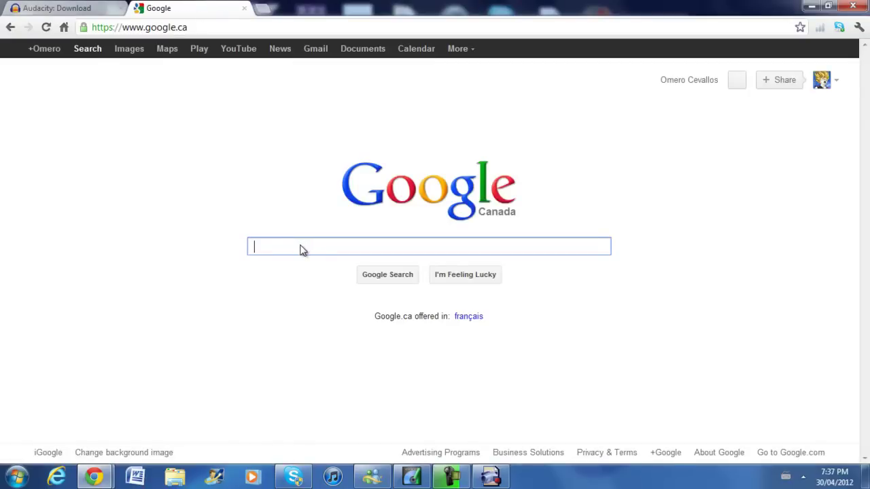
{"action": "type", "text": "aud"}
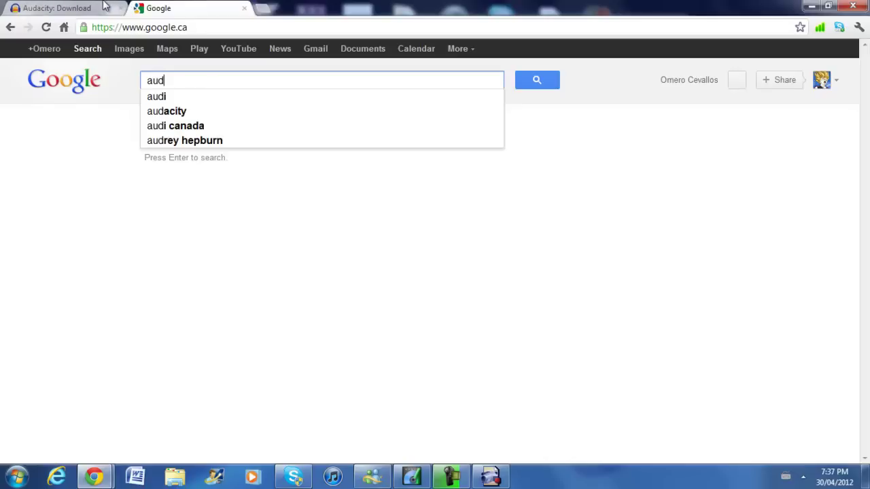
{"action": "left_click", "coordinate": [191, 115]}
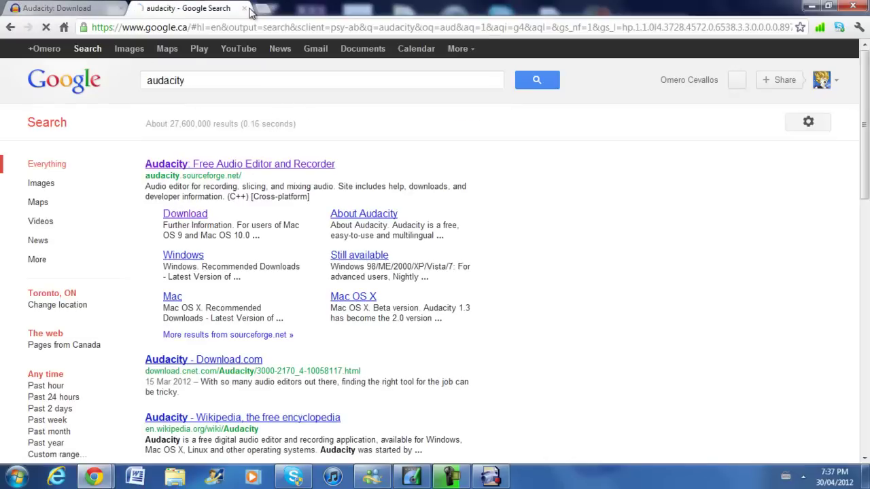
{"action": "left_click", "coordinate": [245, 9]}
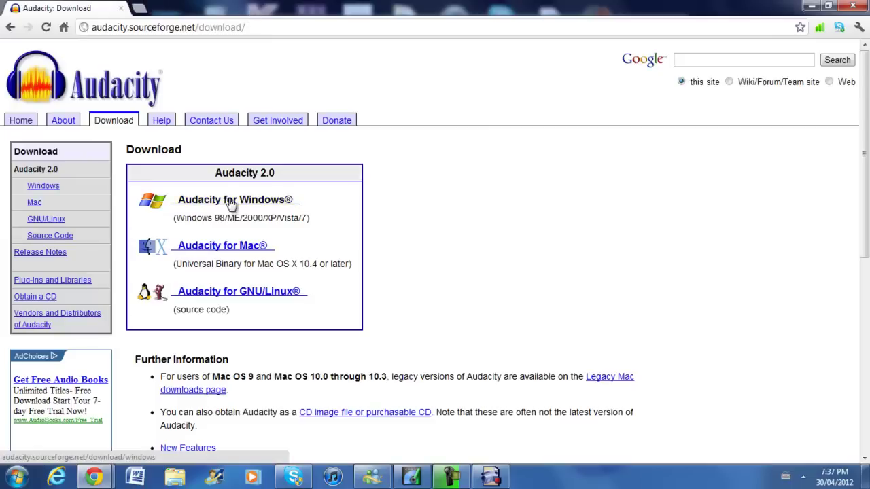
{"action": "left_click_drag", "start_coordinate": [866, 129], "coordinate": [830, 140]}
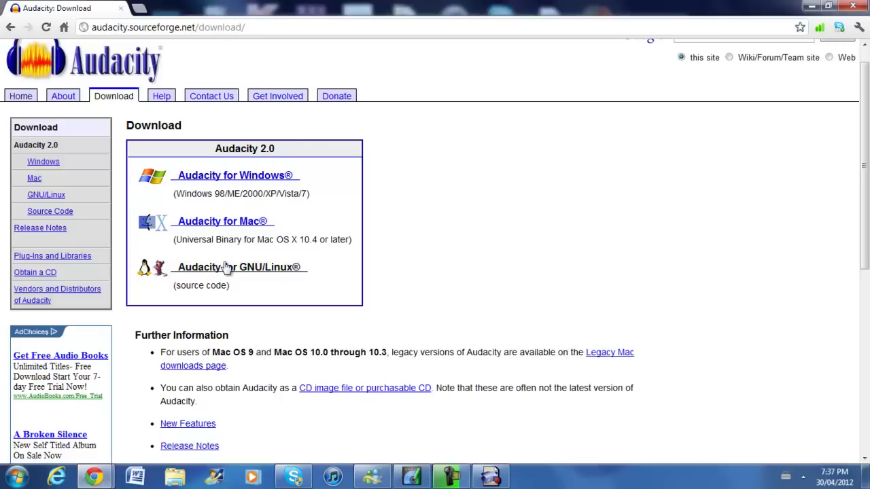
Step: Minimize Chrome, close the Capture Module and TotalMedia Extreme, and dismiss Audacity's welcome message
{"action": "left_click", "coordinate": [813, 9]}
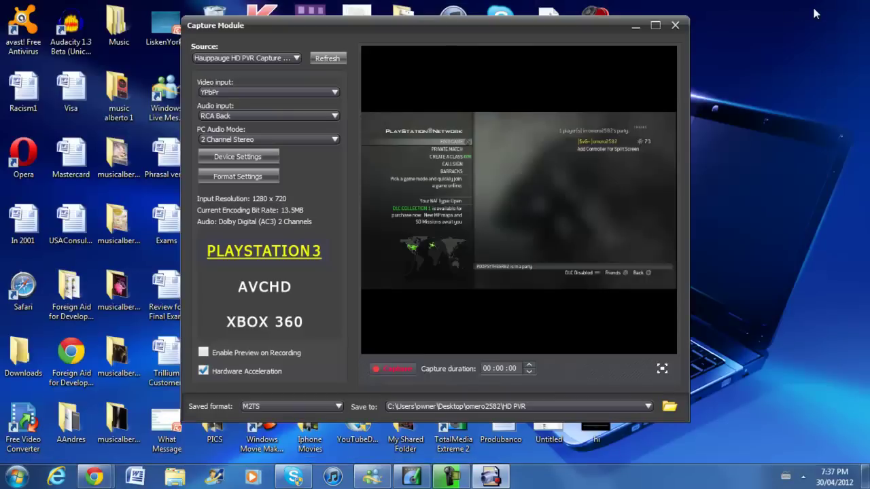
{"action": "left_click", "coordinate": [16, 476]}
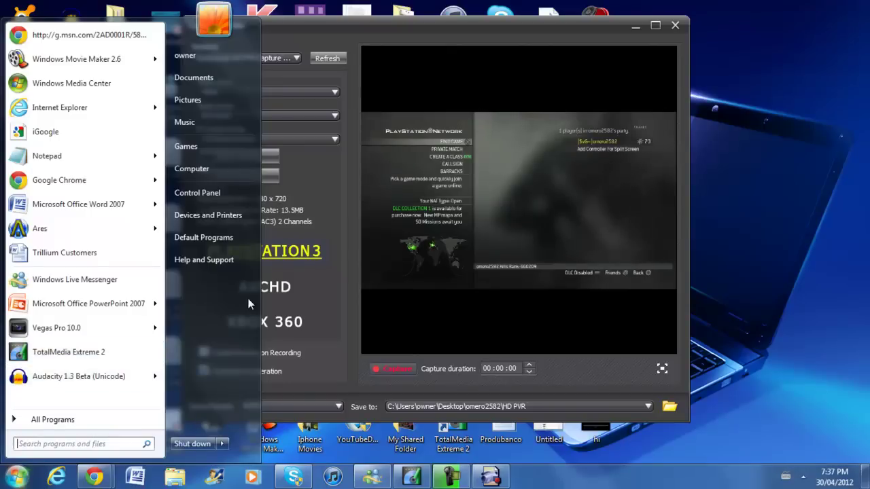
{"action": "left_click", "coordinate": [463, 185]}
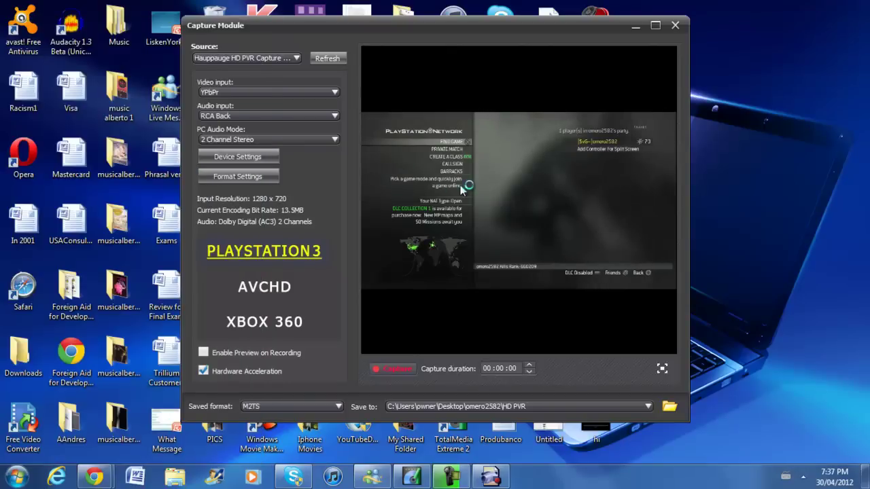
{"action": "left_click", "coordinate": [677, 26]}
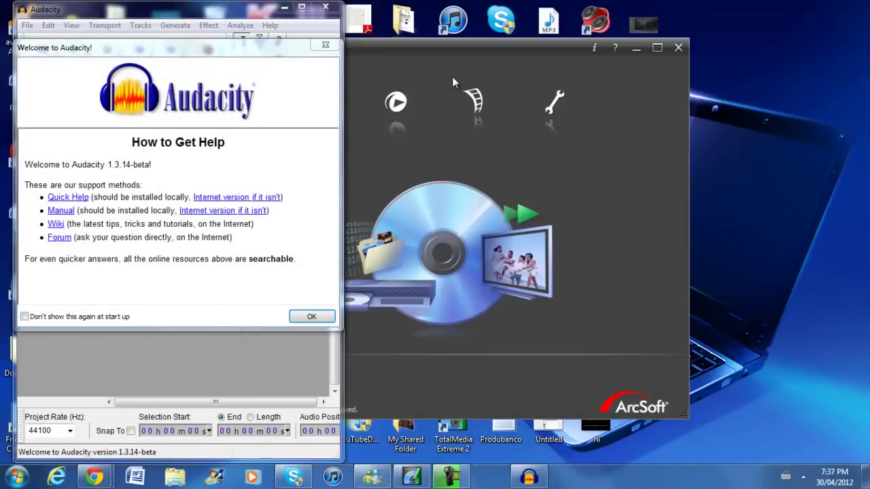
{"action": "left_click", "coordinate": [678, 48]}
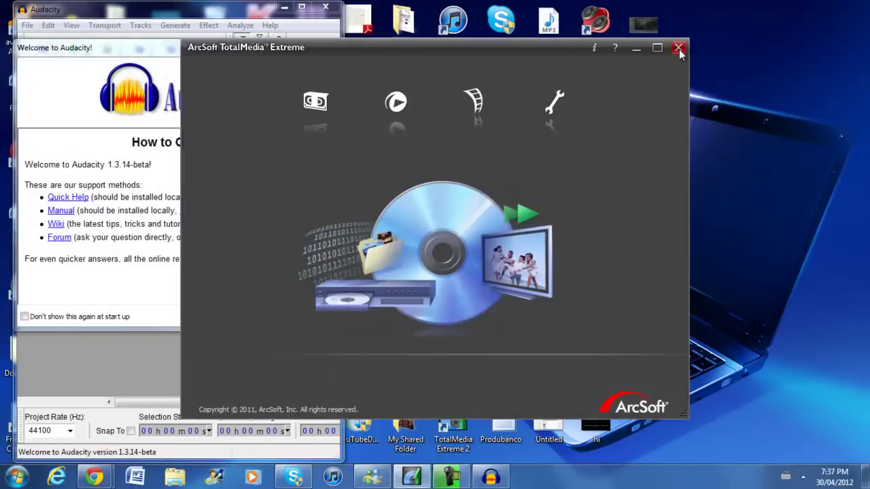
{"action": "left_click", "coordinate": [679, 49]}
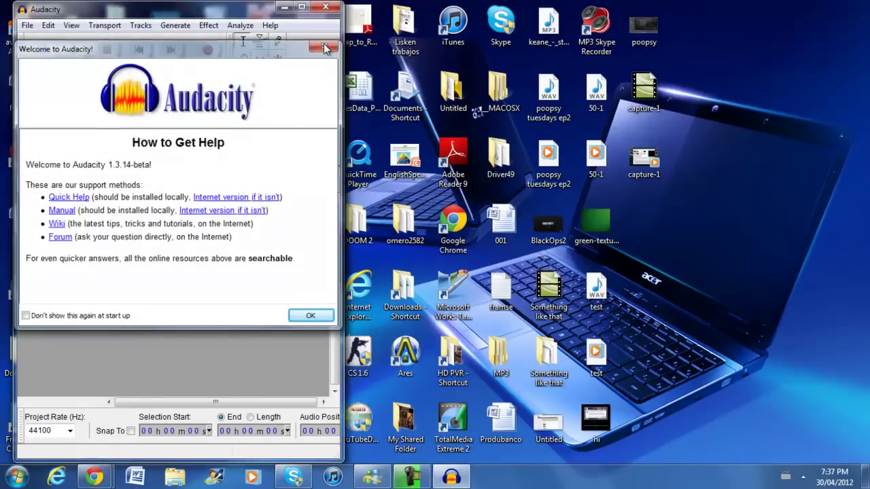
{"action": "left_click", "coordinate": [324, 48]}
Step: Reposition the Audacity window and record about 4 seconds of stereo microphone audio
{"action": "left_click_drag", "start_coordinate": [222, 11], "coordinate": [241, 21]}
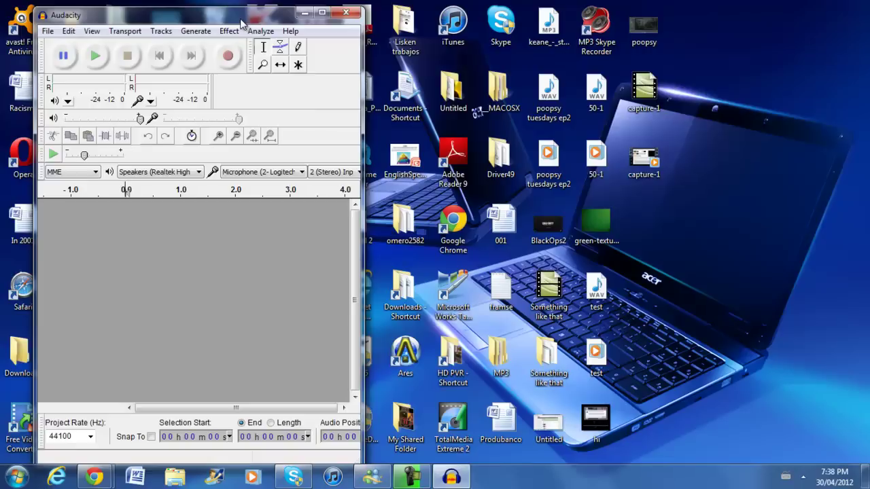
{"action": "left_click", "coordinate": [48, 32]}
{"action": "left_click", "coordinate": [48, 32]}
{"action": "left_click_drag", "start_coordinate": [210, 16], "coordinate": [202, 15]}
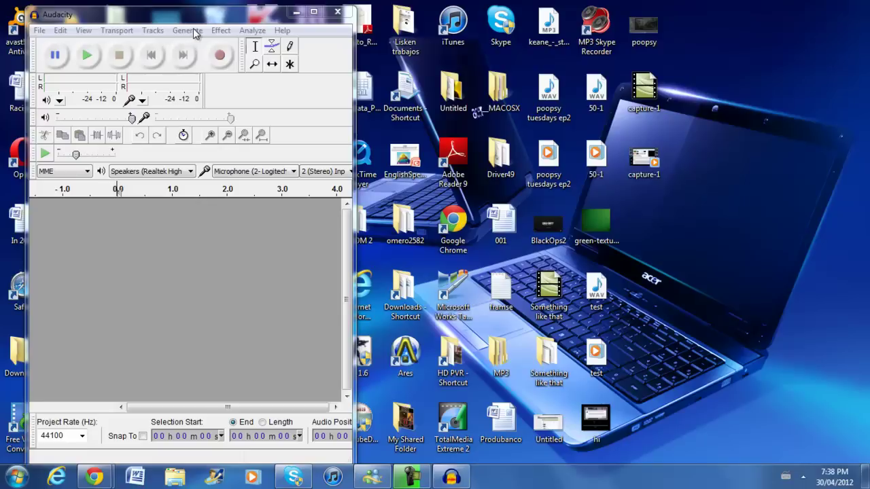
{"action": "left_click", "coordinate": [229, 59]}
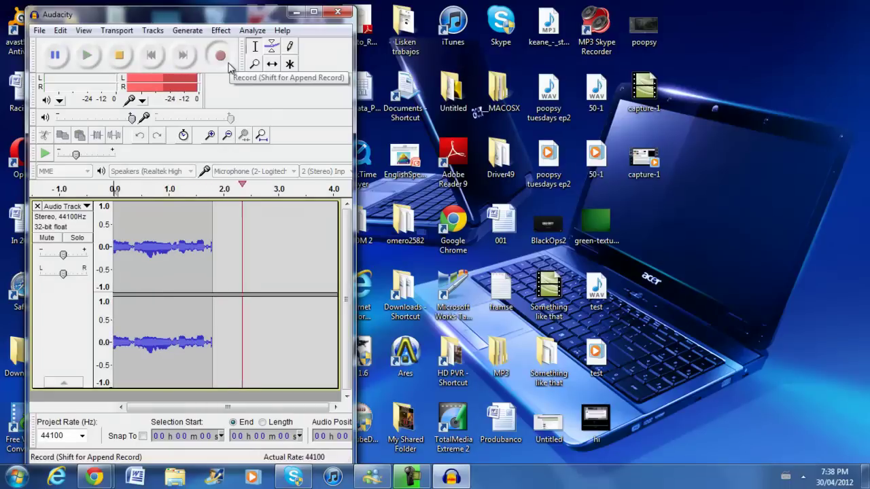
{"action": "key", "text": "space"}
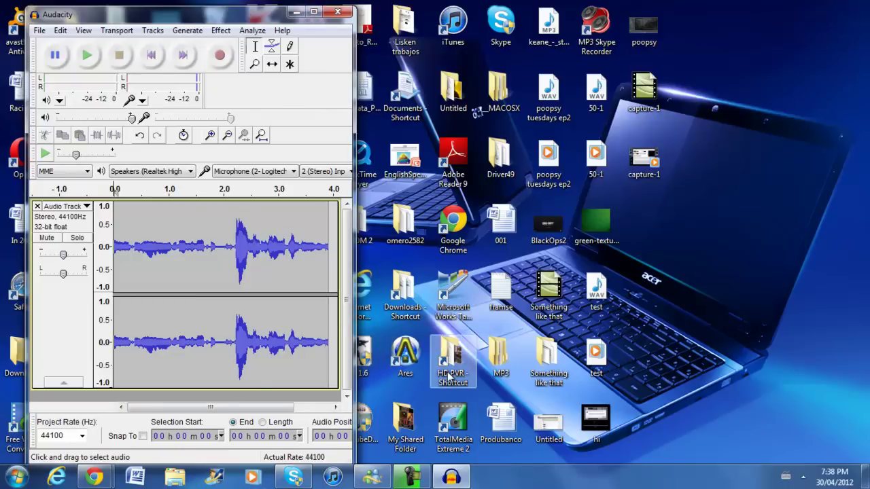
Step: Open the HD PVR folder and play the 2012_2_17_20_9_31.M2TS capture
{"action": "left_click", "coordinate": [440, 376]}
{"action": "double_click", "coordinate": [440, 376]}
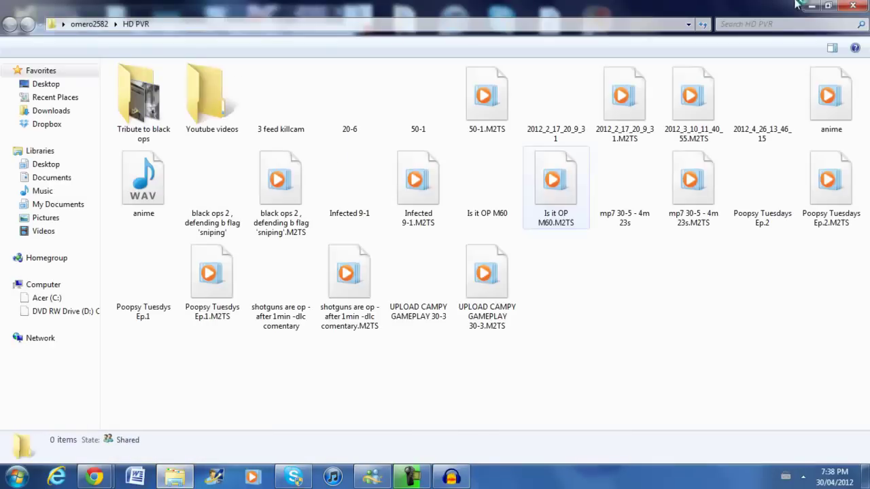
{"action": "left_click", "coordinate": [624, 102]}
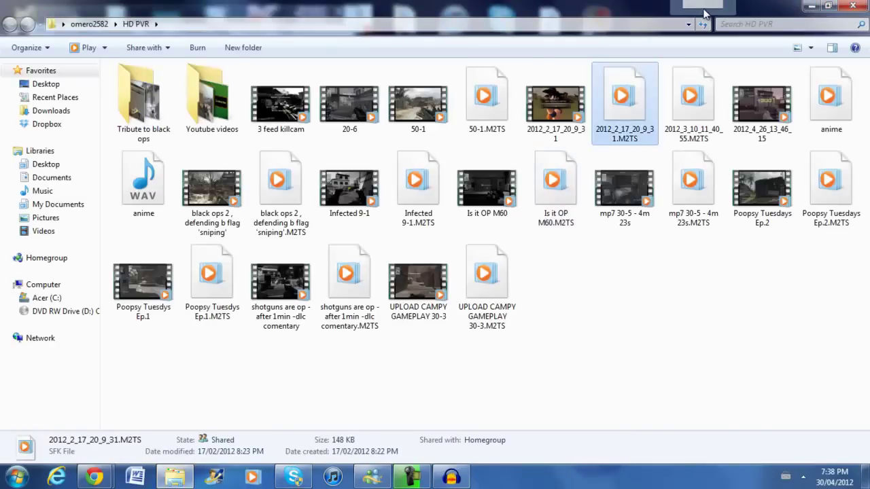
{"action": "mouse_move", "coordinate": [632, 109]}
{"action": "left_mouse_down"}
{"action": "mouse_move", "coordinate": [659, 119]}
{"action": "mouse_move", "coordinate": [642, 92]}
{"action": "mouse_move", "coordinate": [626, 101]}
{"action": "left_mouse_up"}
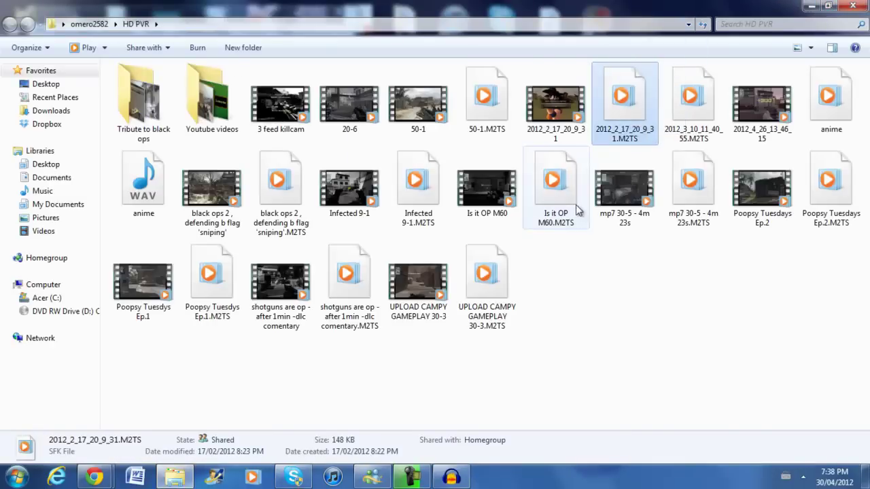
{"action": "left_click", "coordinate": [561, 131]}
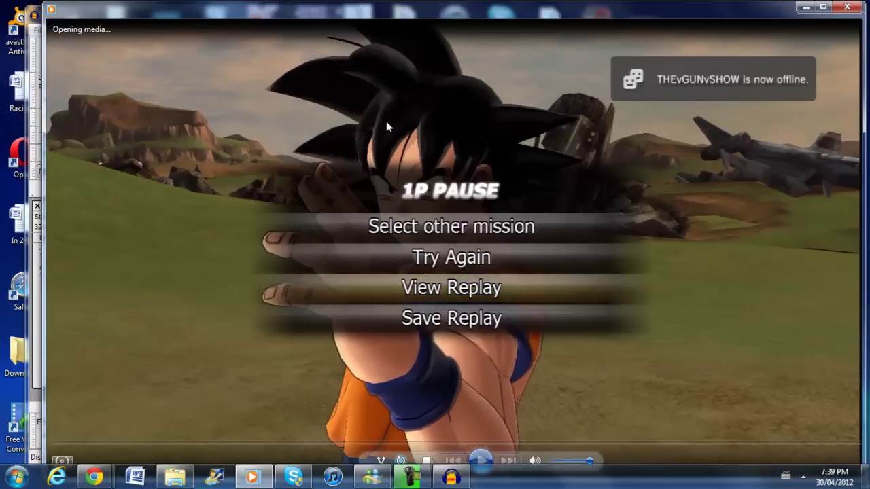
Step: Shrink the 2012_2_17_20_9_31 capture to a window, replay it, then close Windows Media Player
{"action": "double_click", "coordinate": [386, 121]}
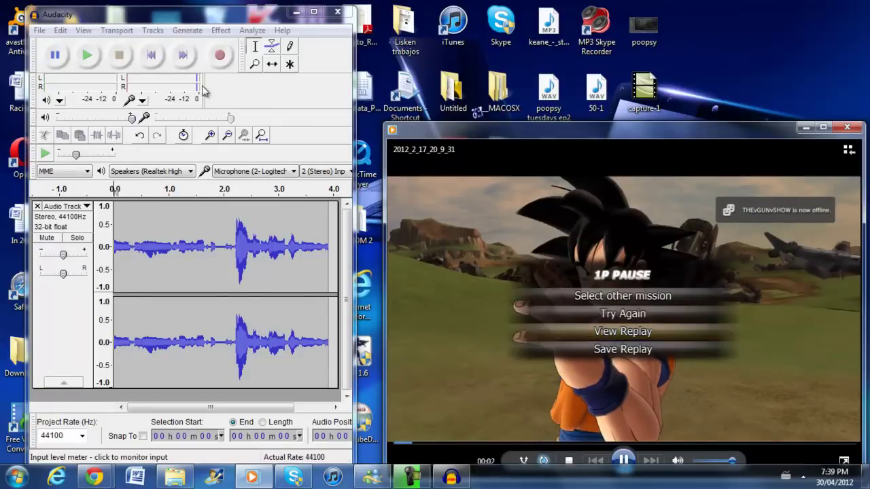
{"action": "mouse_move", "coordinate": [500, 225]}
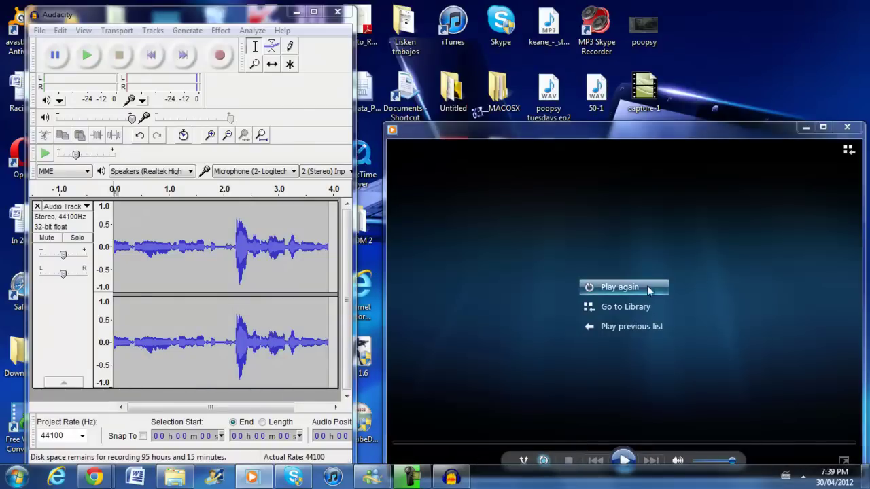
{"action": "left_click", "coordinate": [647, 286]}
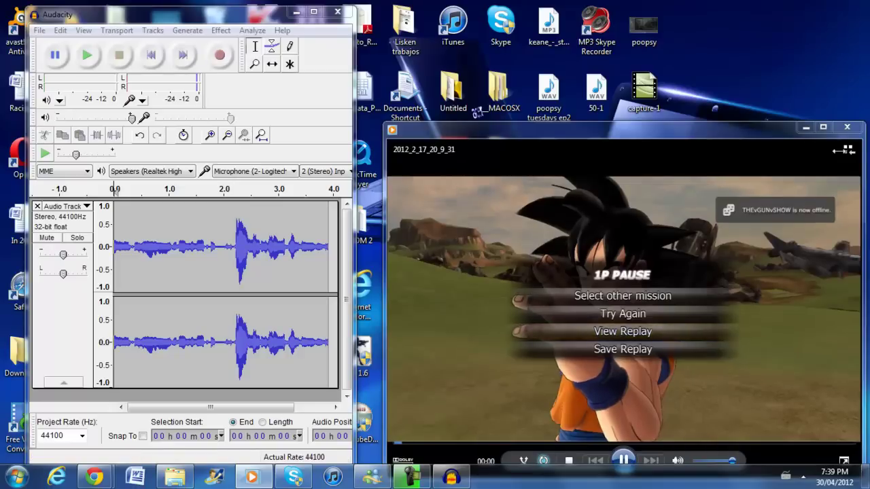
{"action": "left_click", "coordinate": [846, 129]}
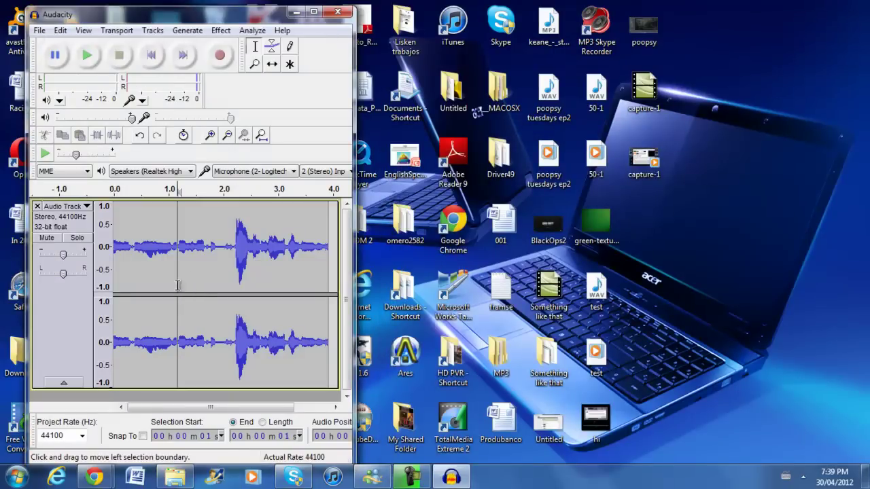
Step: Set up a WAV (Microsoft) signed 16-bit PCM export of the recording, fixing the file name
{"action": "left_click", "coordinate": [205, 264]}
{"action": "left_click", "coordinate": [40, 31]}
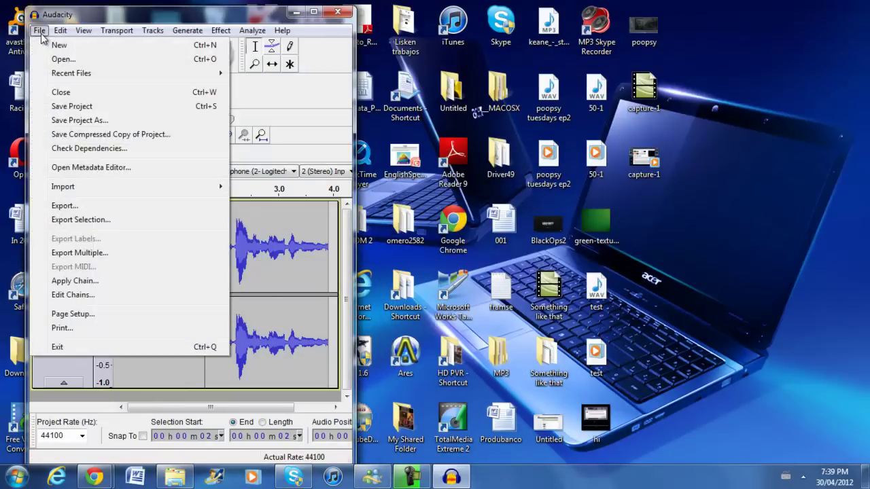
{"action": "left_click", "coordinate": [181, 206]}
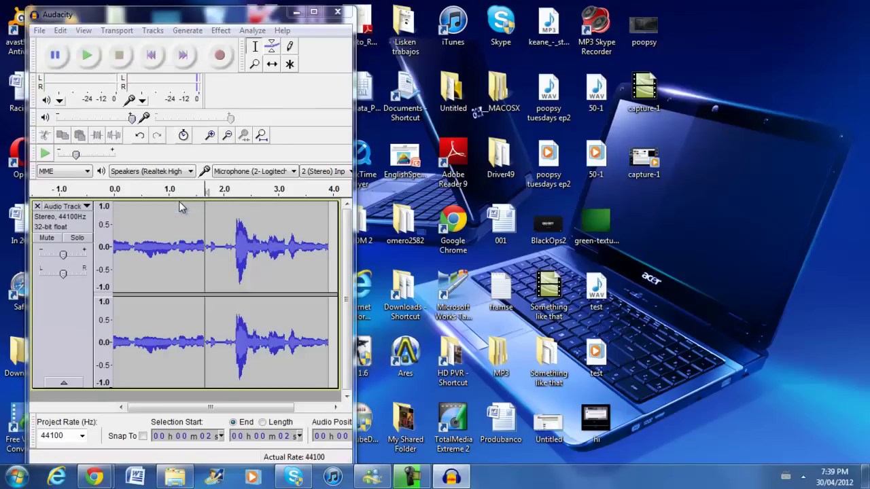
{"action": "left_click", "coordinate": [279, 272]}
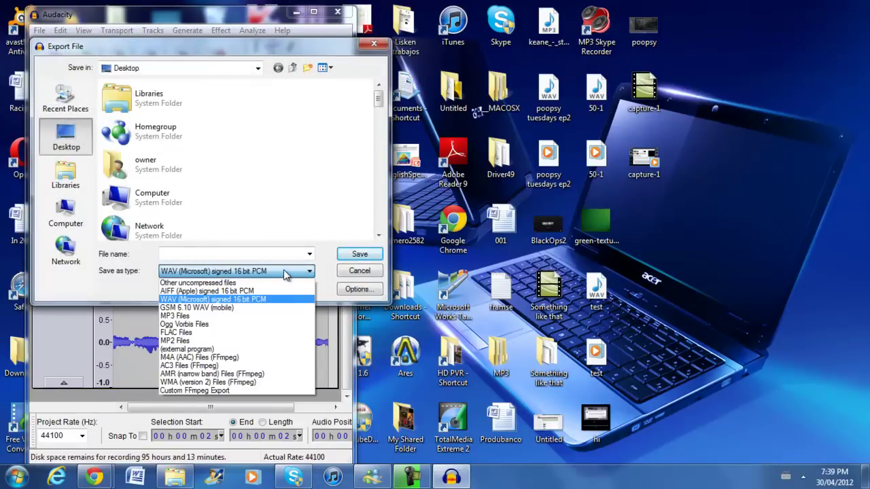
{"action": "left_click", "coordinate": [285, 272]}
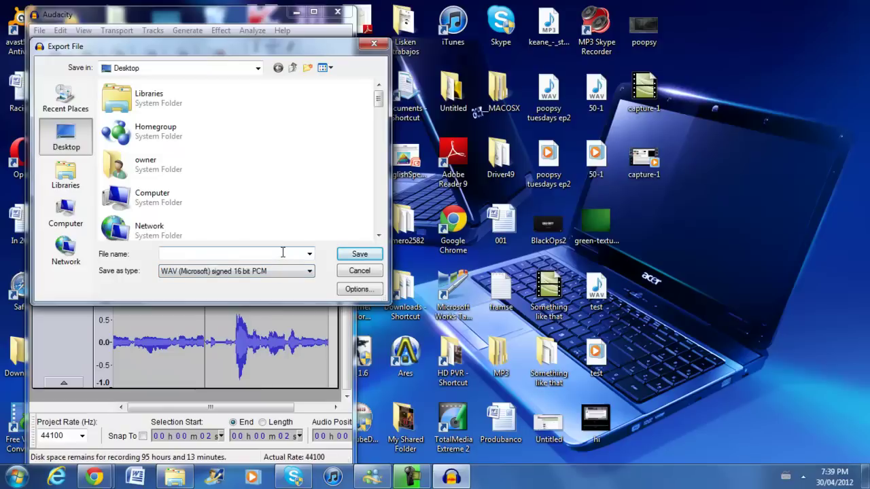
{"action": "left_click", "coordinate": [283, 252]}
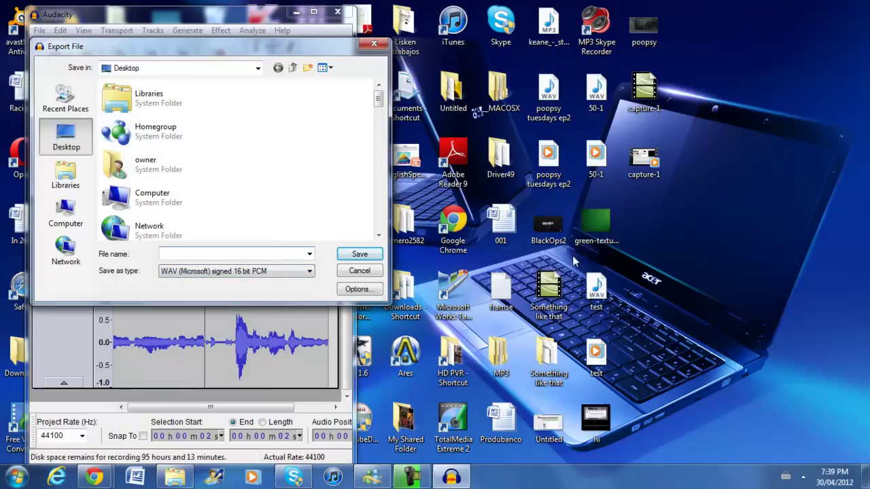
{"action": "key", "text": "BackSpace"}
Step: Cancel the export and quit Audacity without saving the project
{"action": "left_click", "coordinate": [373, 44]}
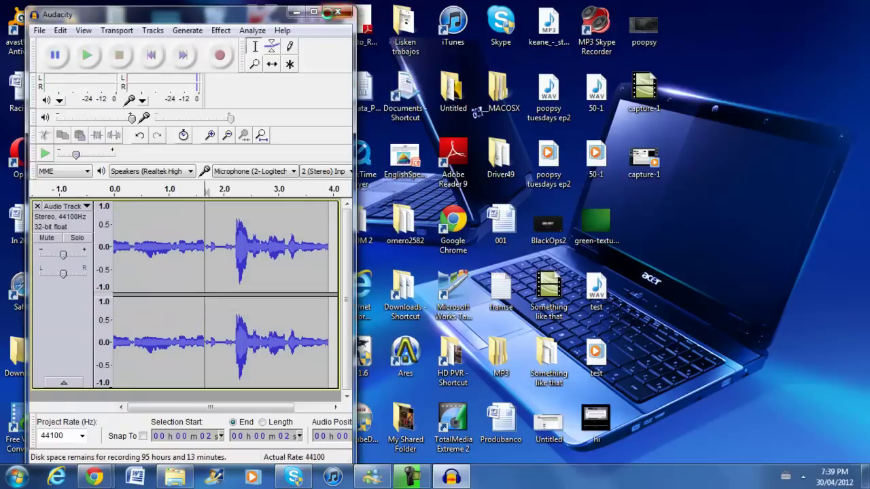
{"action": "left_click", "coordinate": [337, 11]}
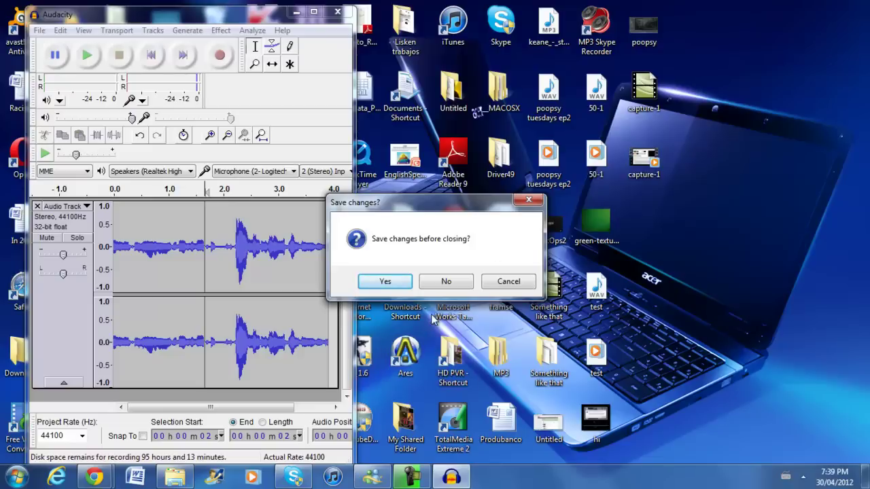
{"action": "left_click", "coordinate": [446, 281]}
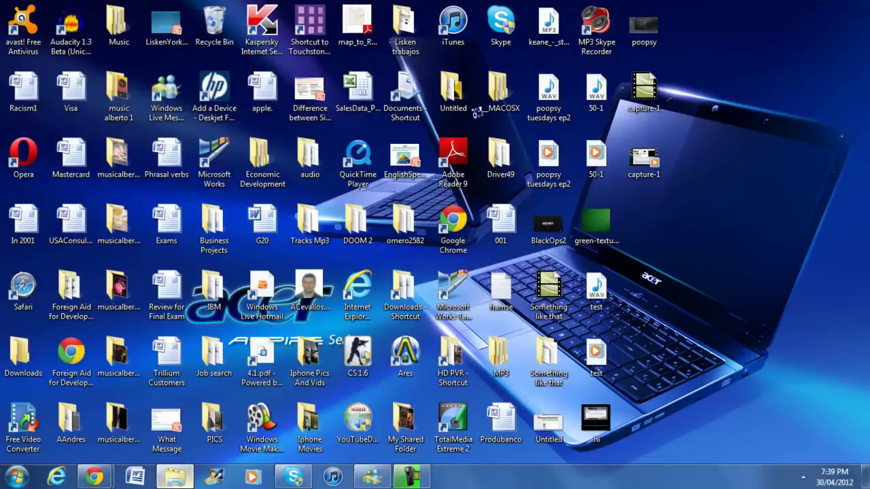